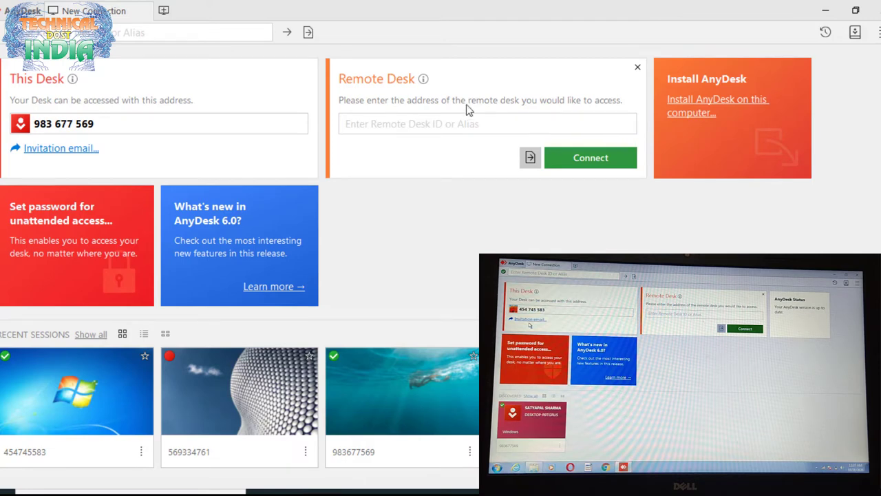
Connect to the remote desk matching the ID starting with 454 and open the Computer window on the remote machine
click(421, 126)
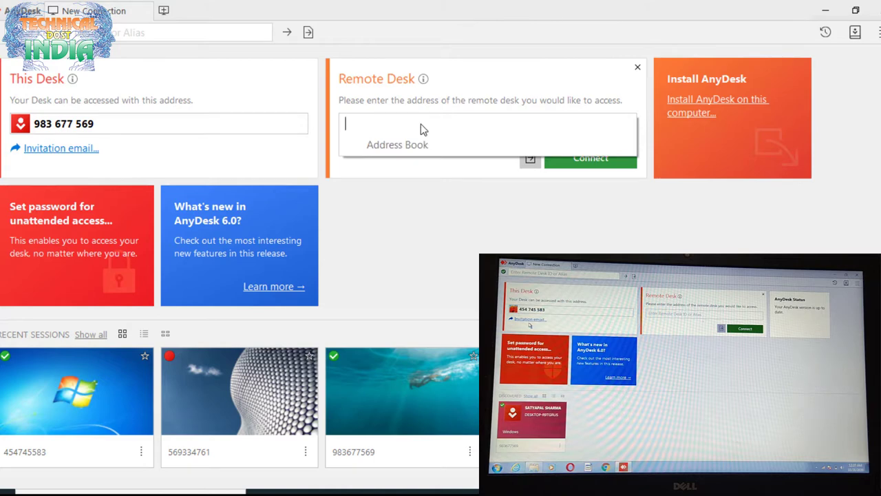
text(454)
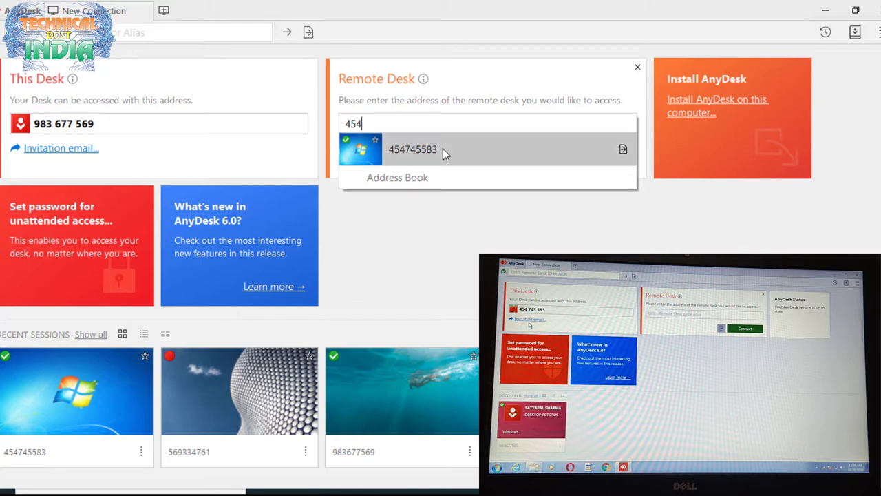
click(443, 149)
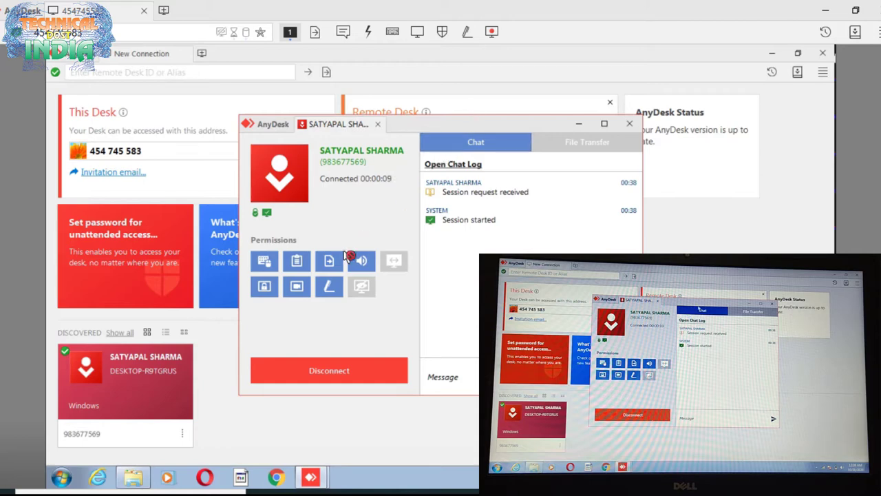
click(60, 482)
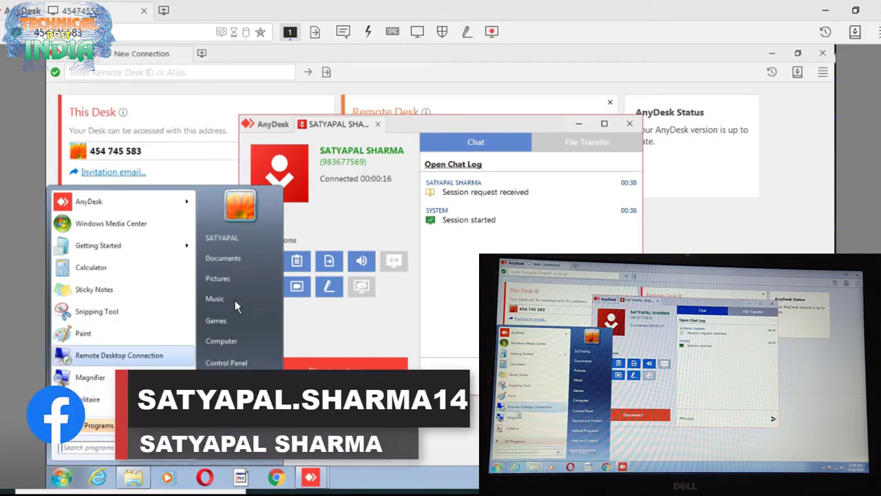
click(223, 342)
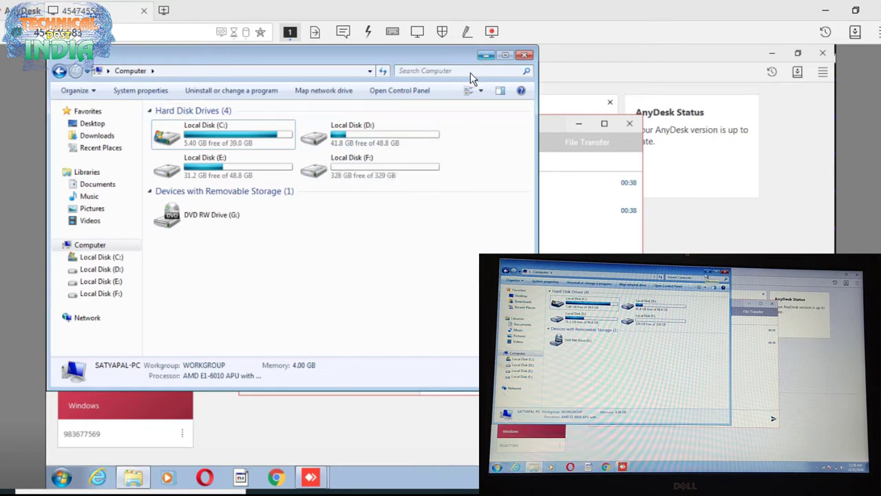
Copy the CorelDRAW file from the local computer's Documents folder
click(361, 491)
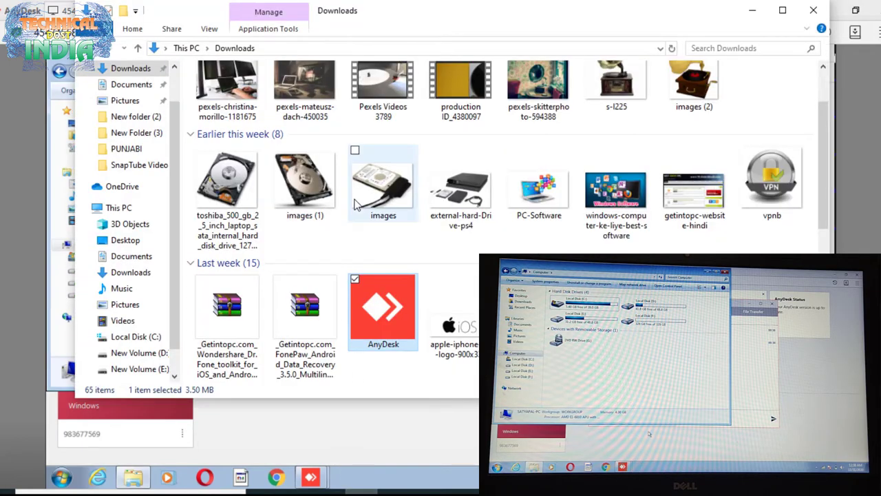
scroll(375, 182, up, 1)
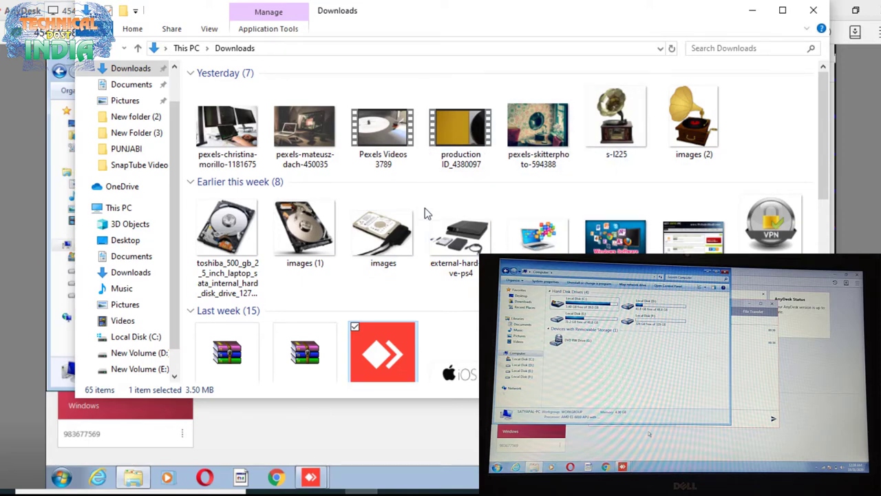
scroll(413, 220, down, 10)
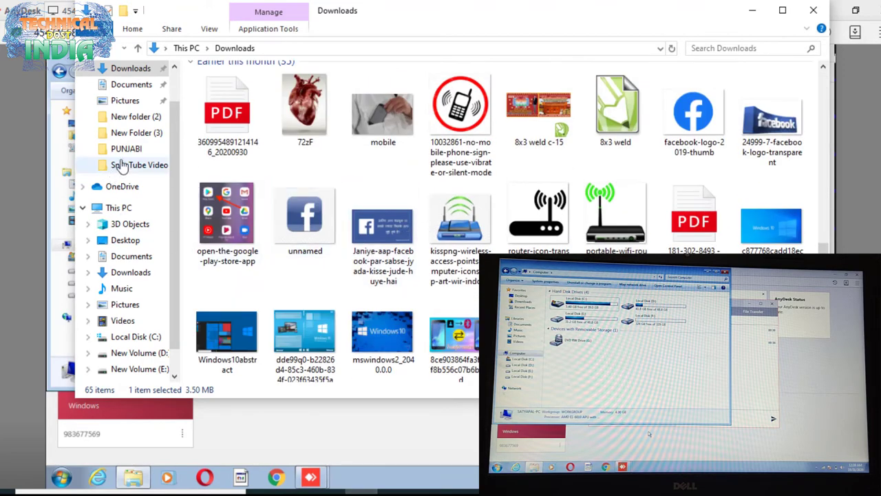
click(131, 86)
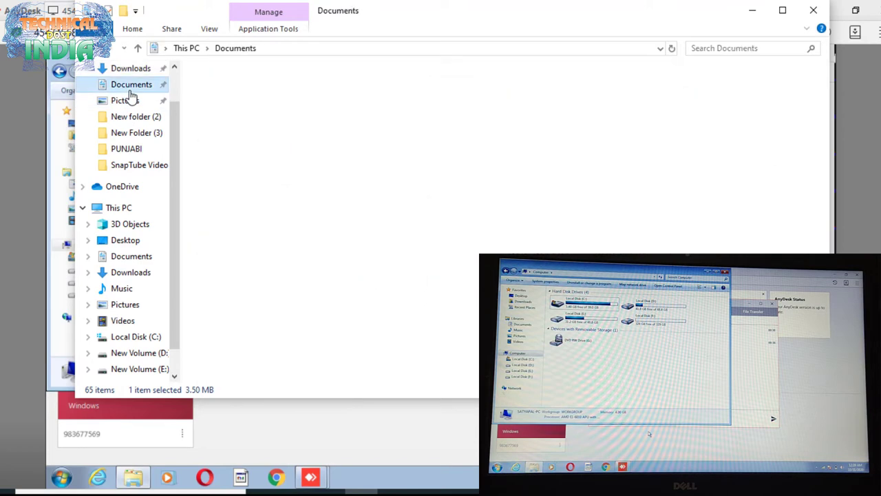
click(228, 177)
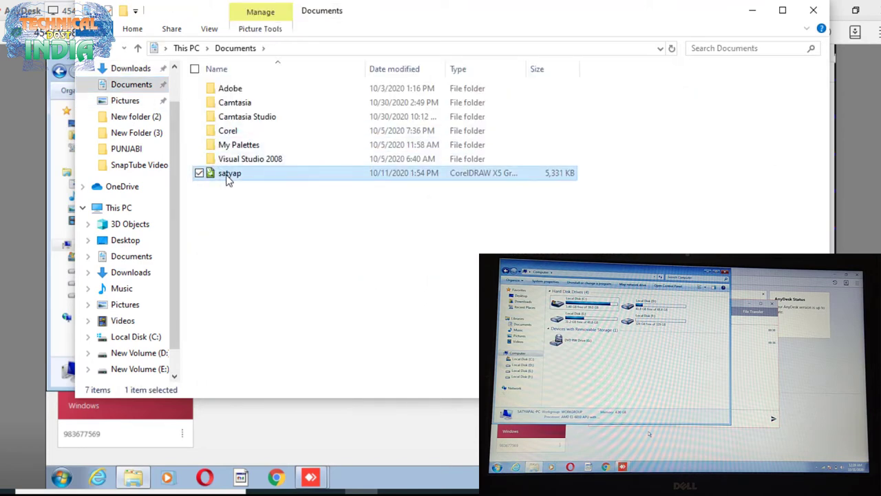
right_click(228, 178)
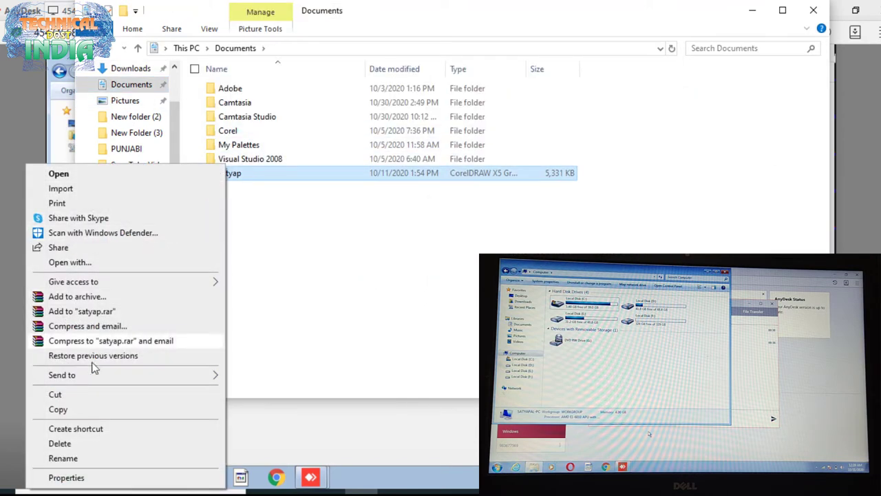
click(57, 411)
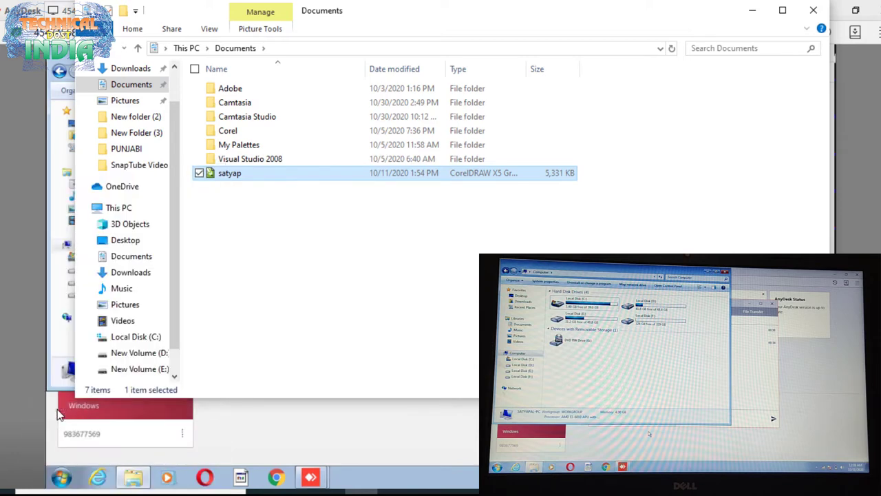
Paste the copied CorelDRAW file into Local Disk (F:) on the remote computer, then go back and minimize the remote Explorer window
click(59, 479)
click(356, 237)
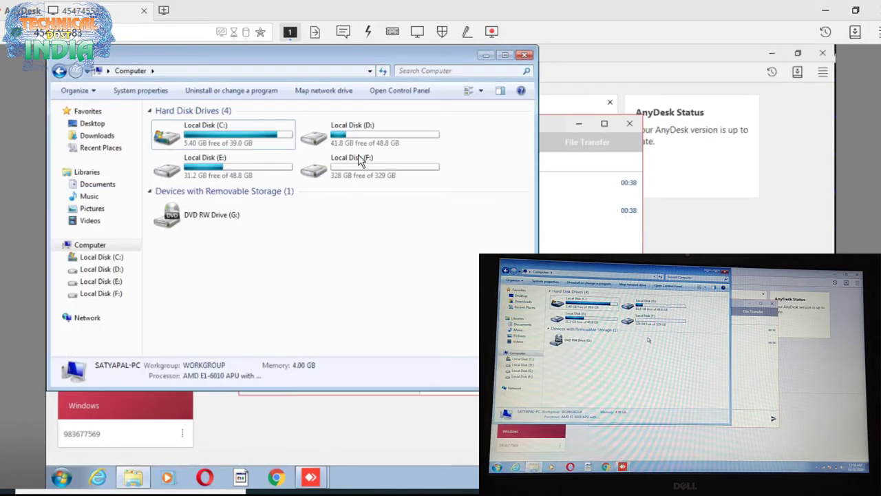
click(357, 169)
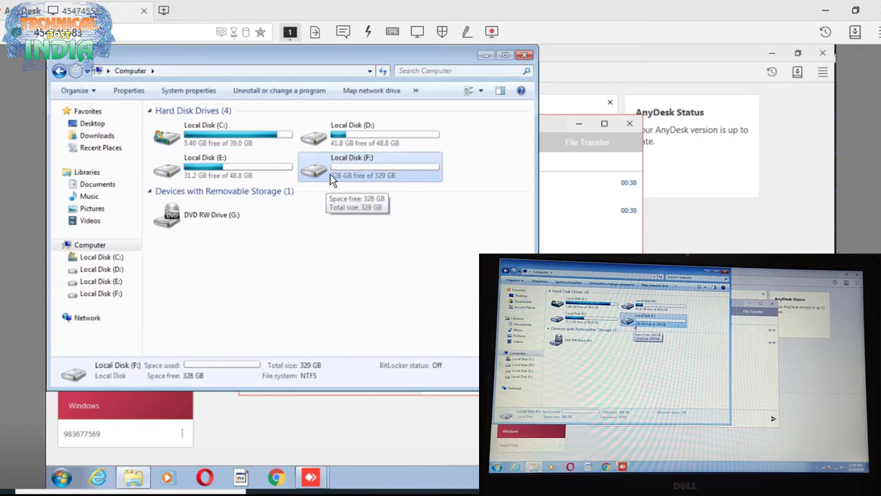
double_click(336, 167)
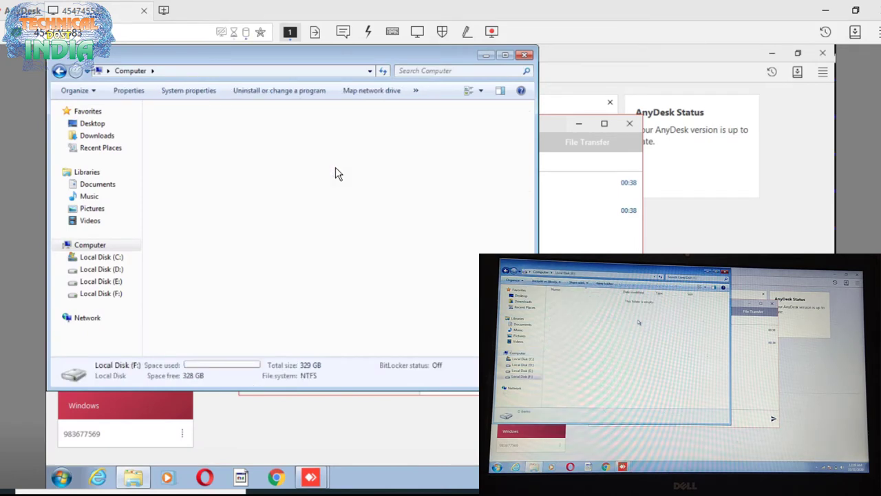
right_click(279, 181)
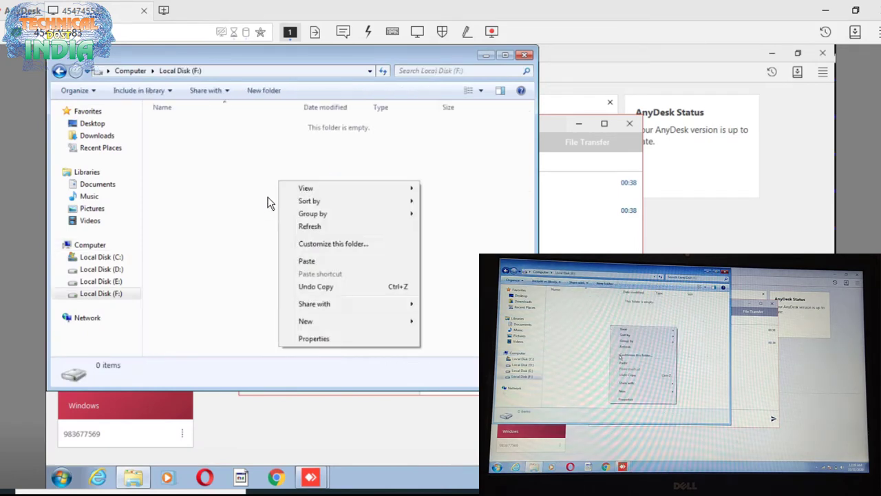
click(309, 260)
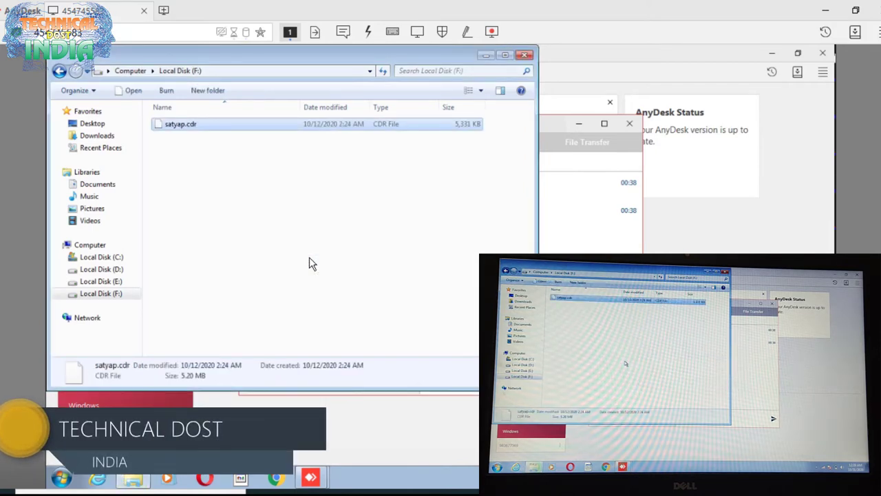
click(59, 71)
click(487, 55)
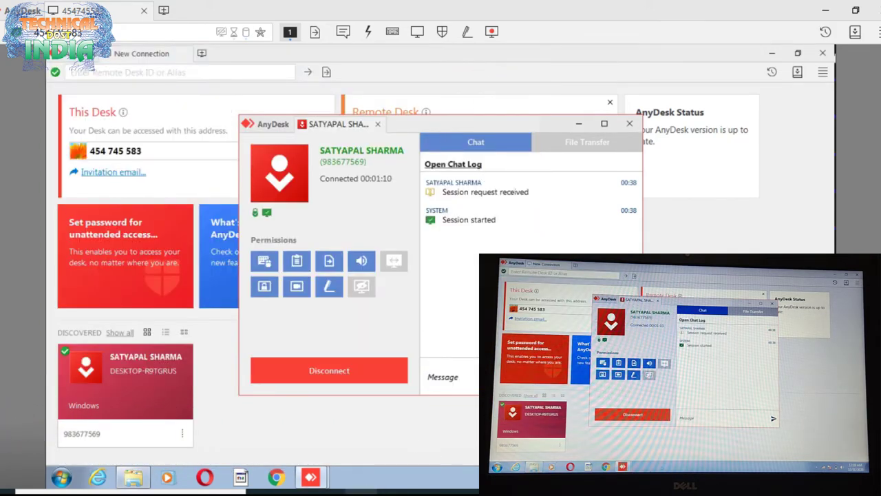
key(alt+Tab)
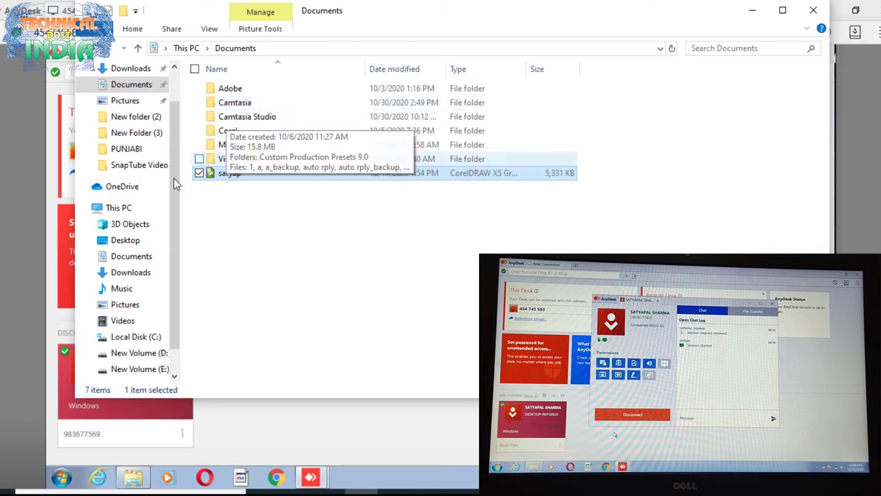
key(alt+Tab)
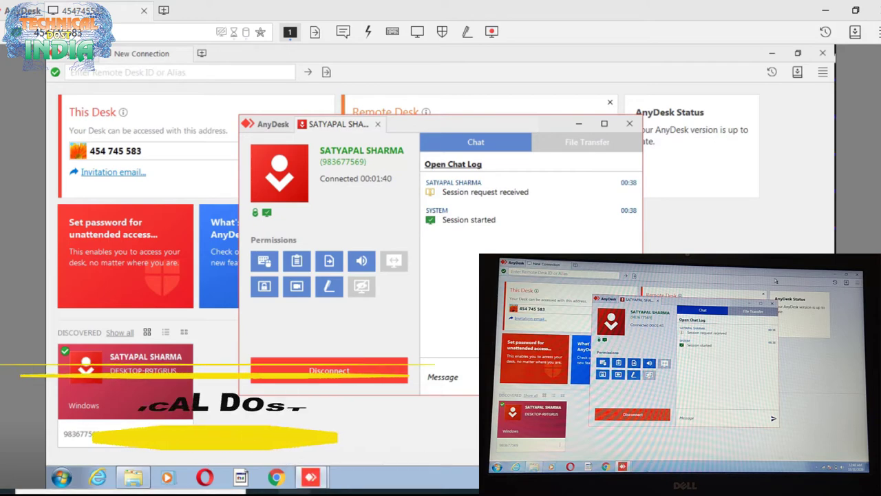
Minimize the remote session and copy the android app image from New folder (2) on the local desktop
click(833, 12)
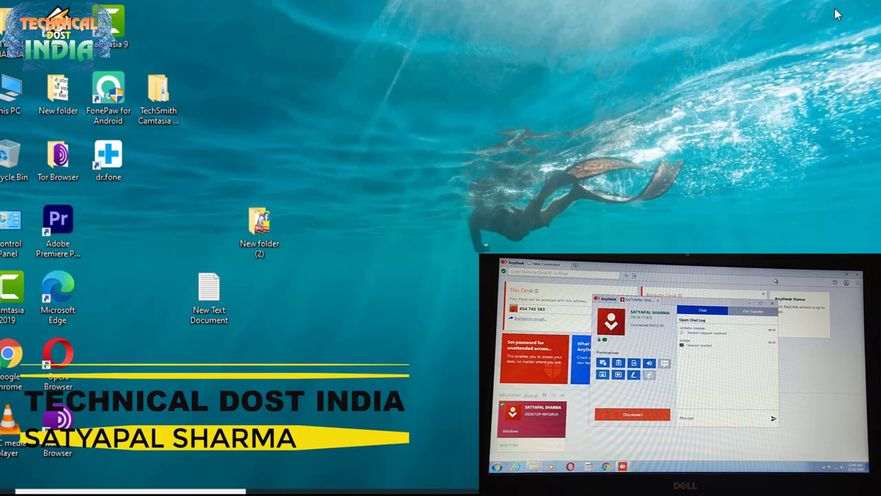
double_click(267, 236)
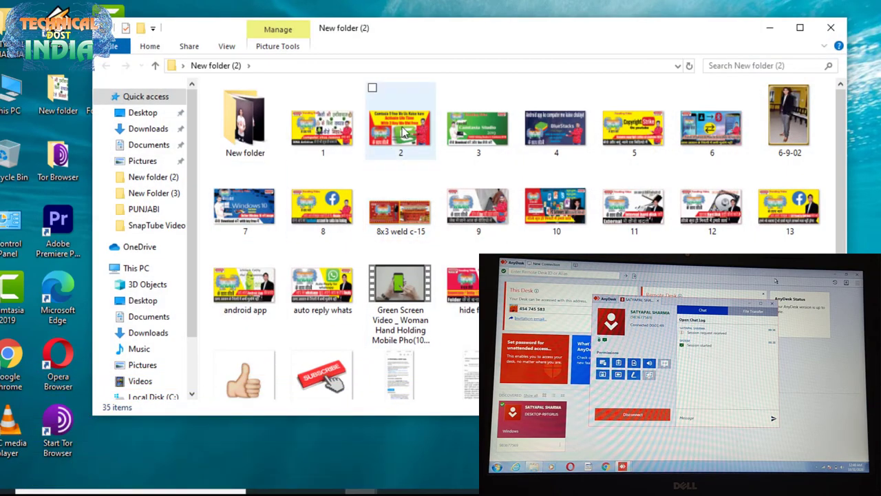
scroll(487, 246, down, 2)
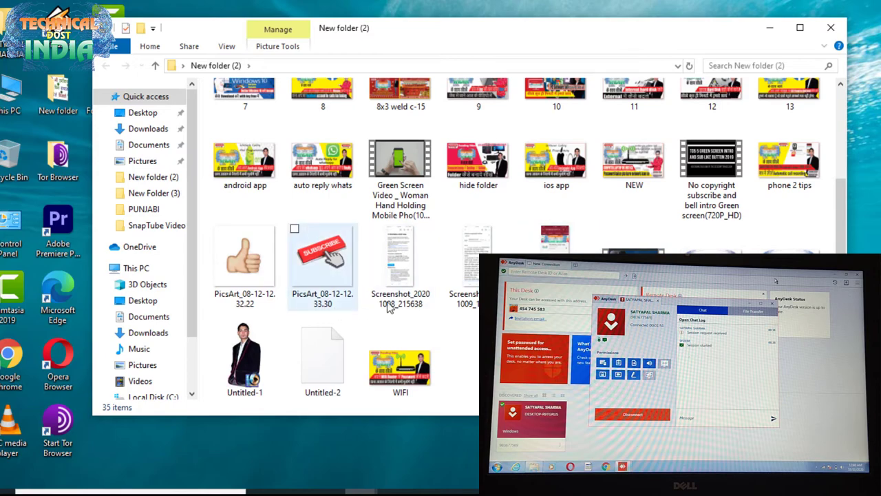
click(253, 176)
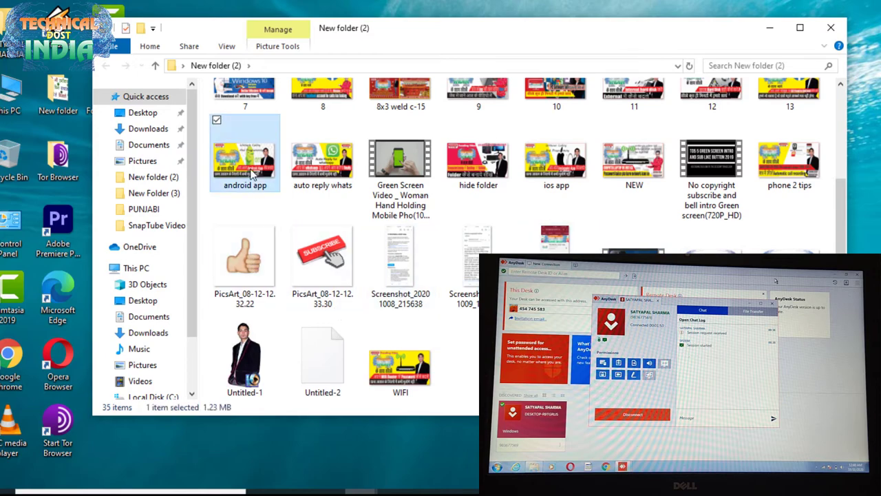
right_click(253, 175)
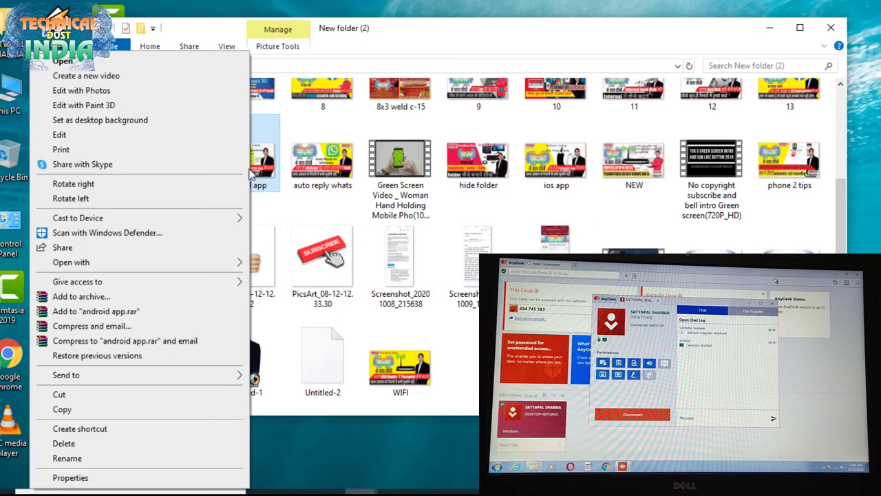
click(78, 409)
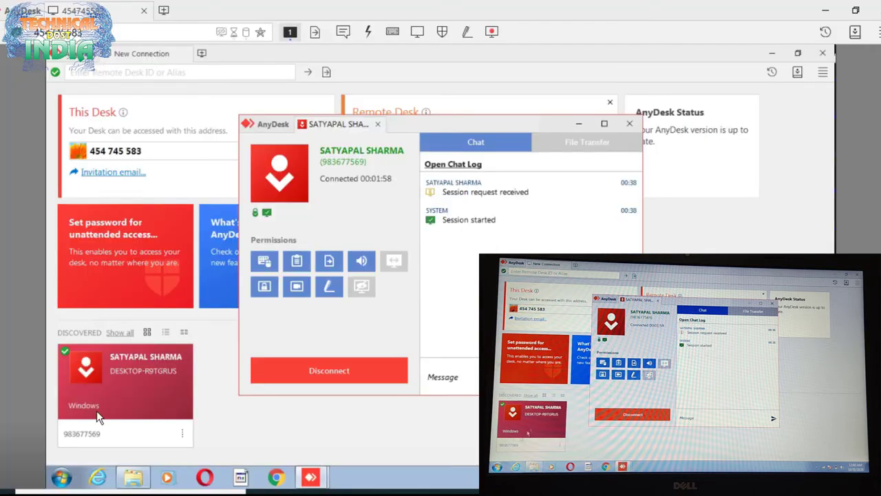
Paste the android app image into Local Disk (F:) on the remote computer and close the remote Explorer window
click(61, 478)
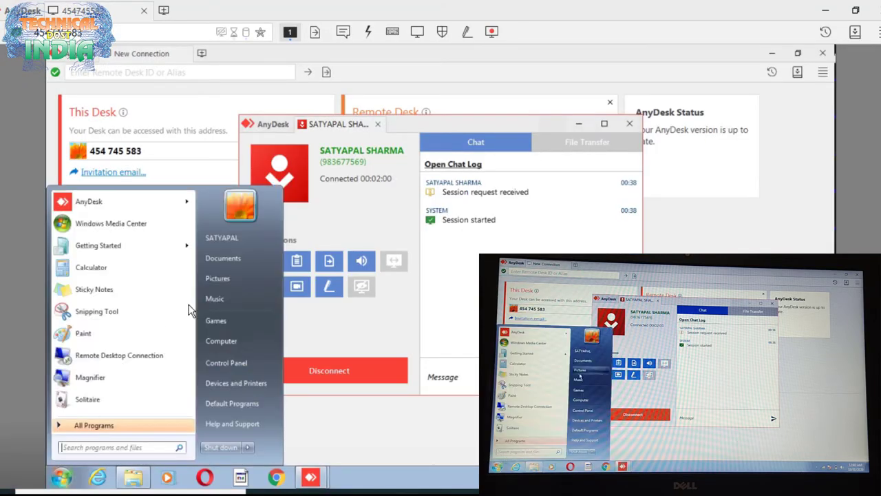
click(220, 341)
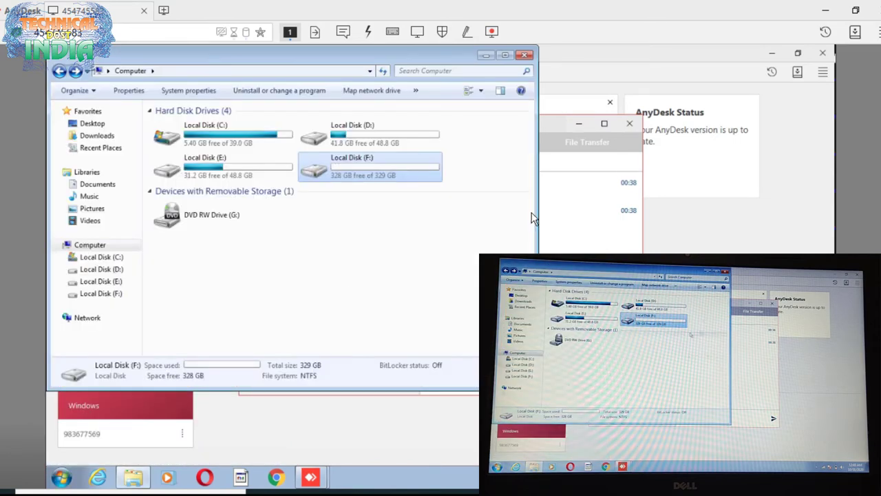
double_click(357, 175)
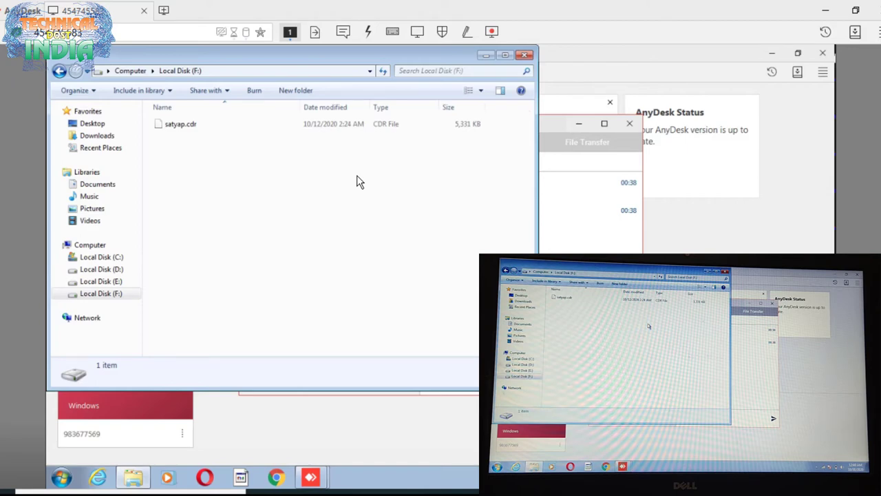
right_click(284, 168)
click(317, 249)
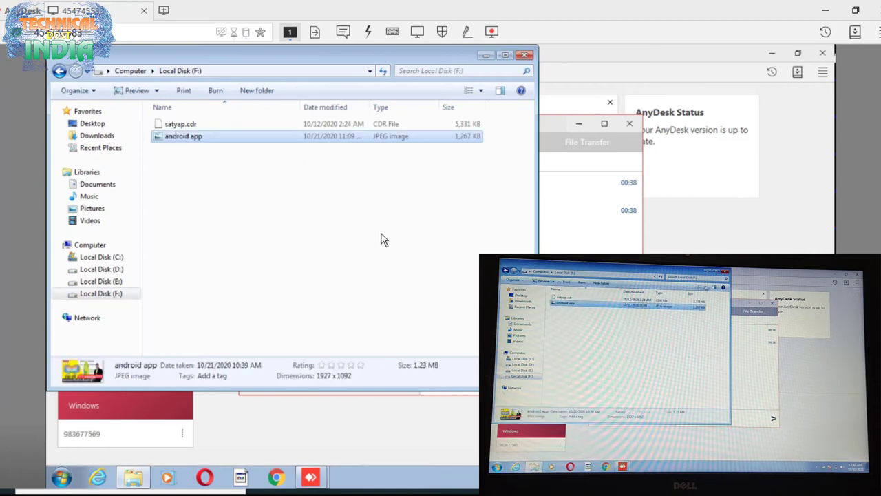
click(525, 55)
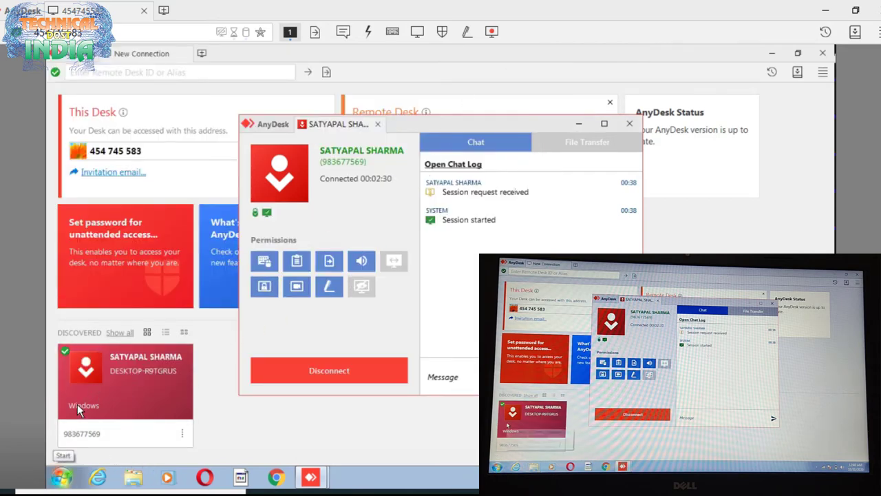
mouse_move(76, 391)
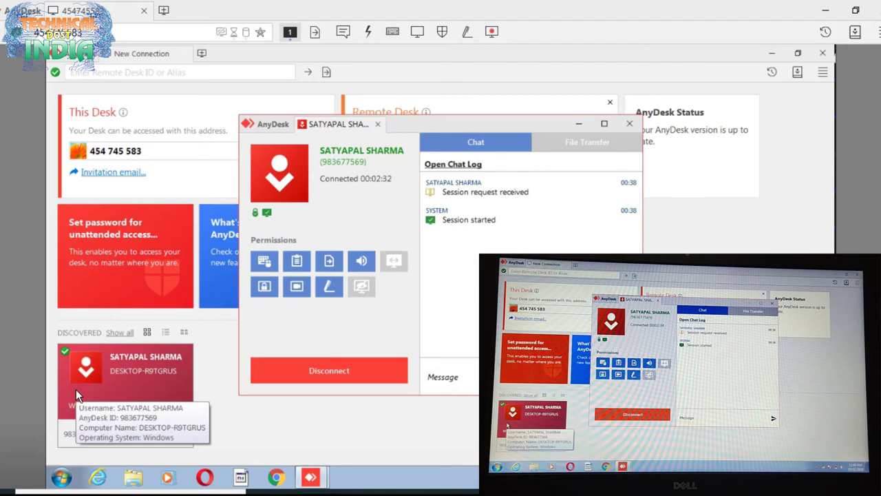